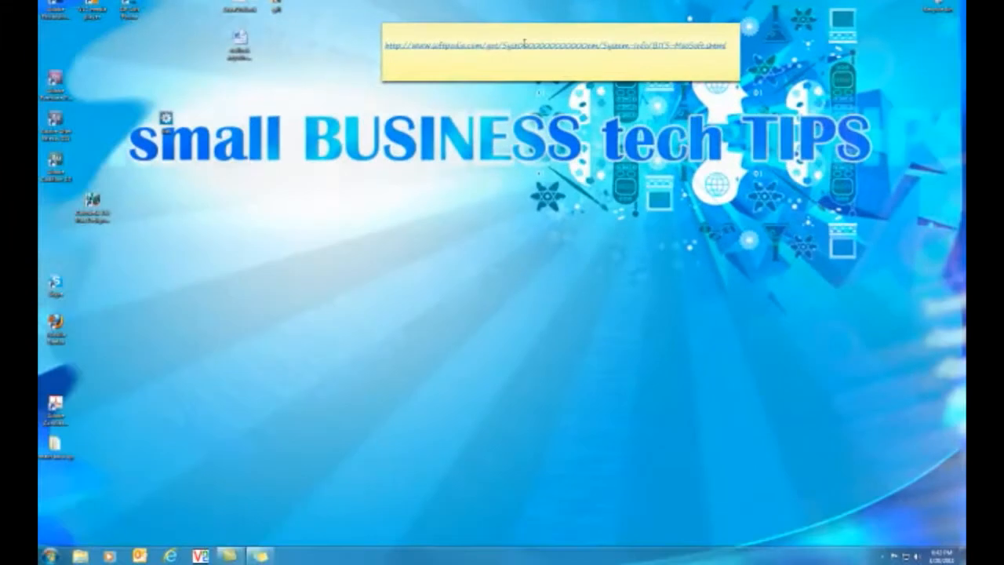
- Follow the Softpedia link in the sticky note, download the BITS utility and open its archive
click(526, 46)
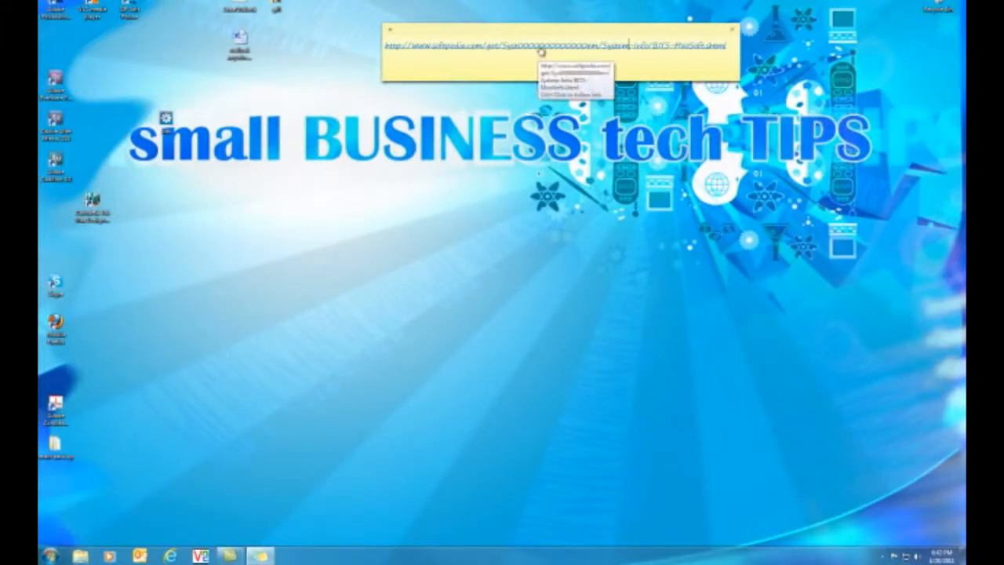
ctrl+click(539, 47)
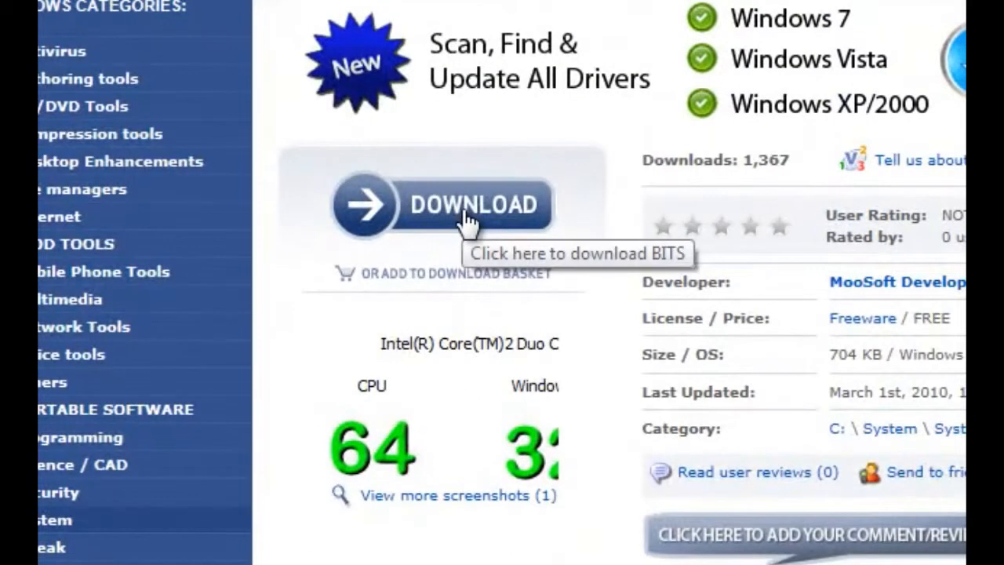
click(462, 203)
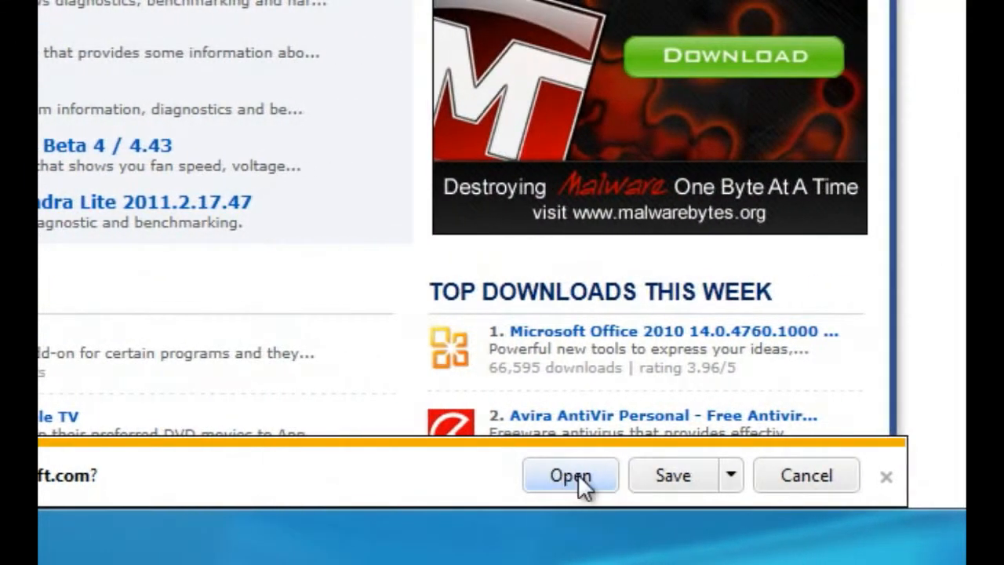
click(578, 476)
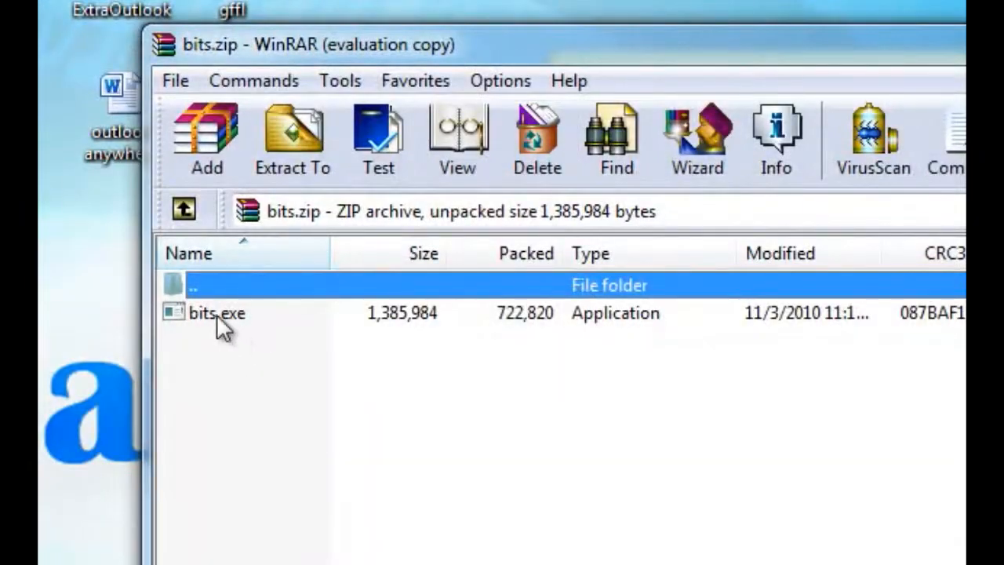
- Run bits.exe from the archive, check the CPU, Windows and virtualization support, and close the utility
drag(217, 314, 228, 290)
click(239, 293)
double_click(237, 293)
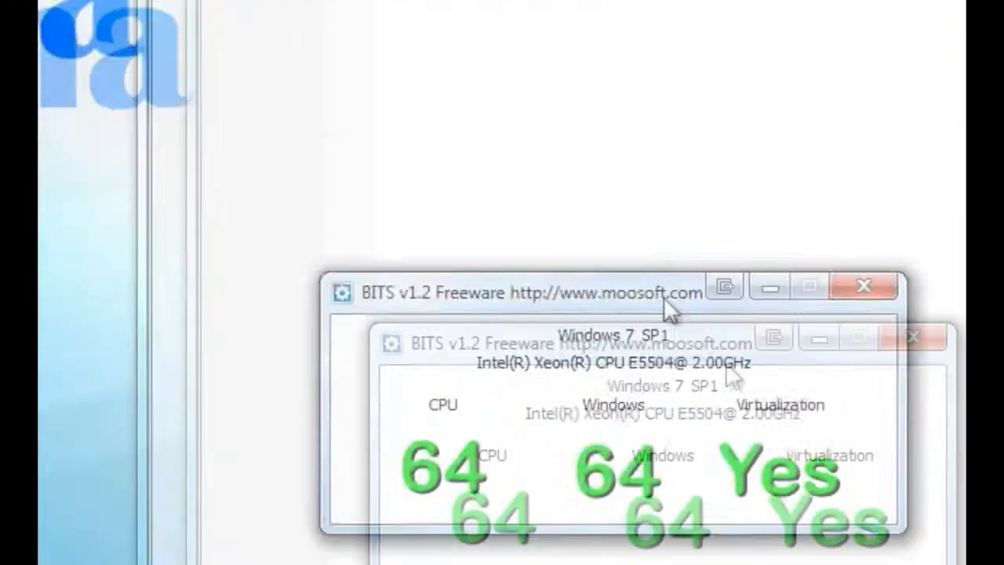
drag(665, 302, 426, 127)
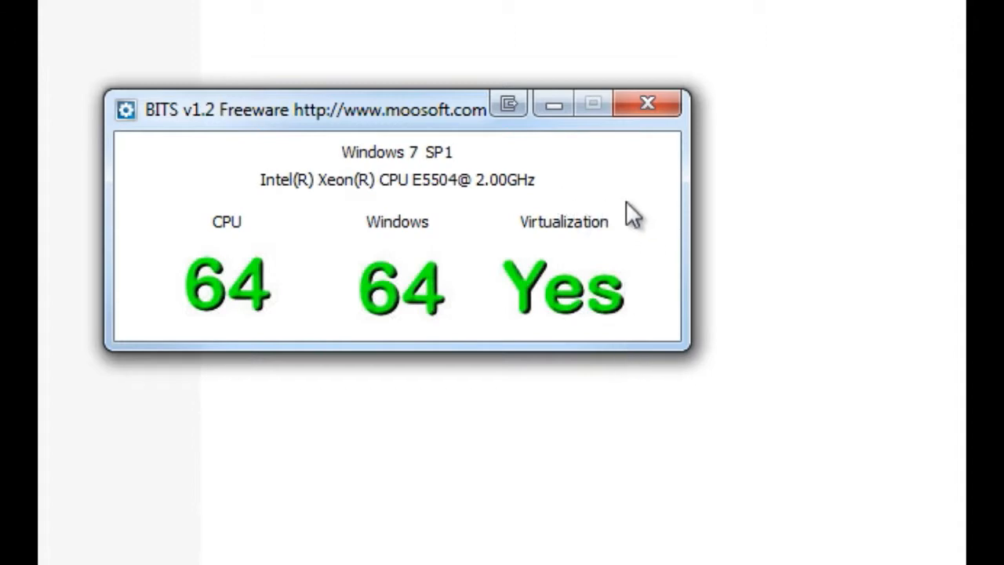
click(674, 115)
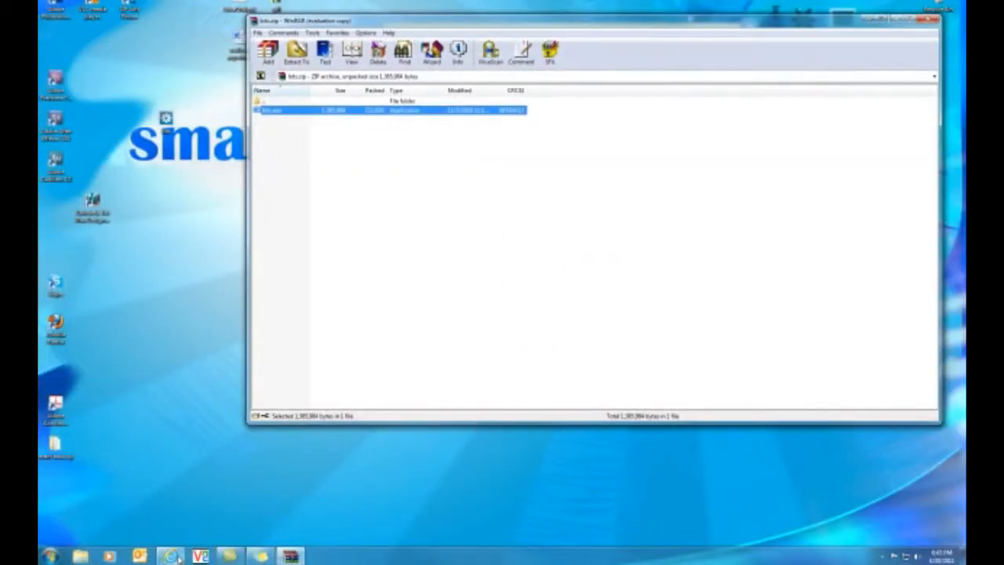
- Search Google for "win 7 xp mode" in the browser and open Microsoft's Download Windows XP Mode page
click(177, 557)
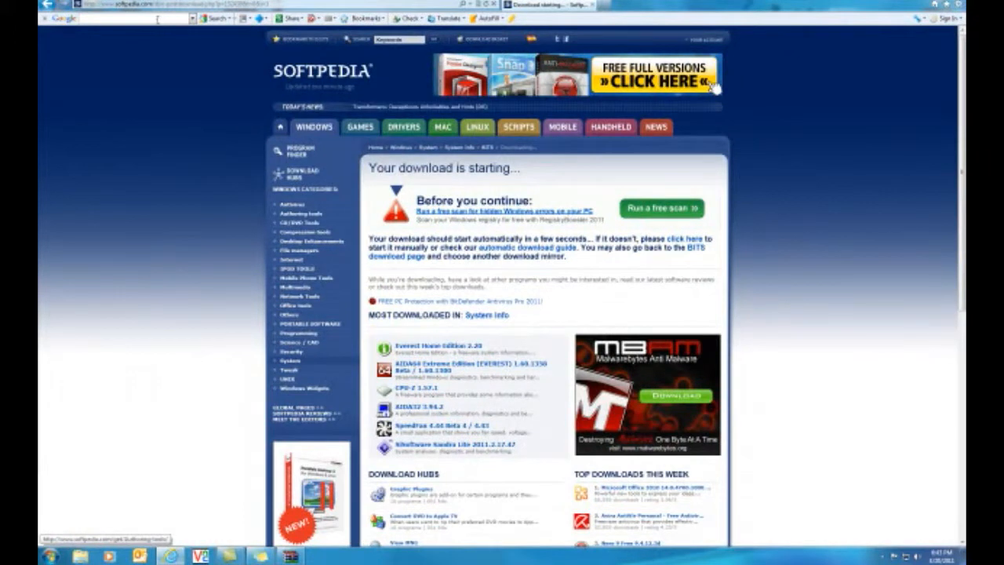
click(65, 18)
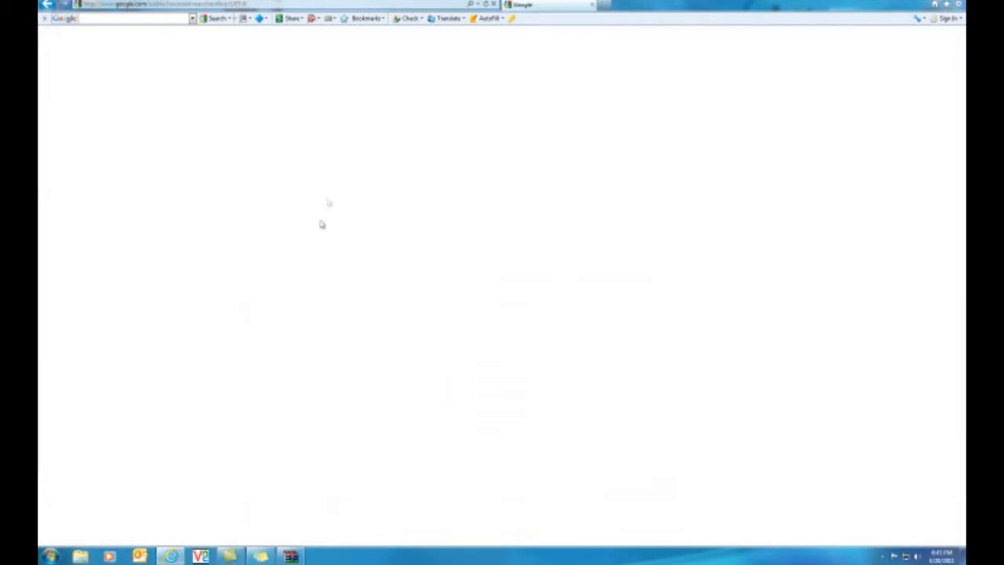
text(win 7)
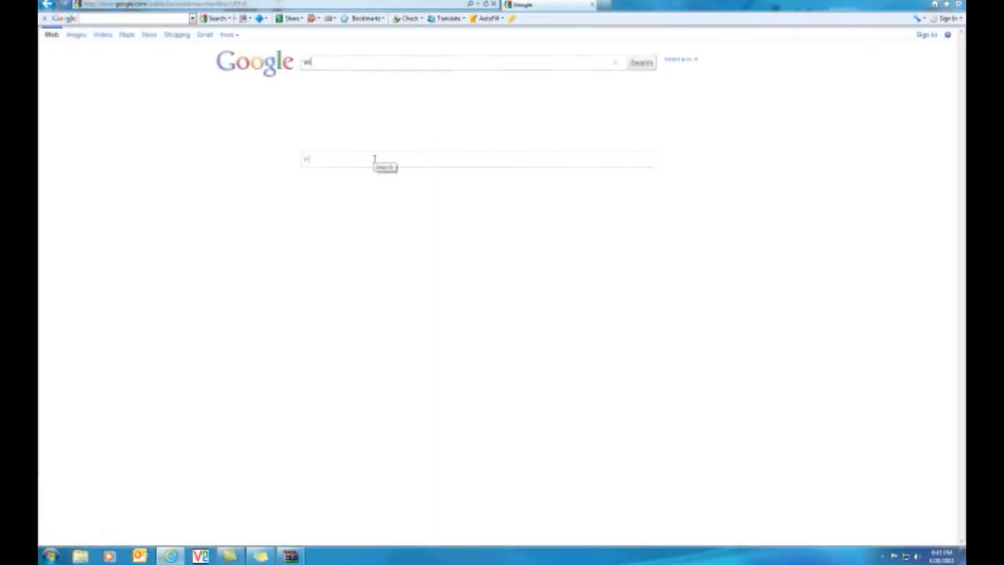
text( xp mode)
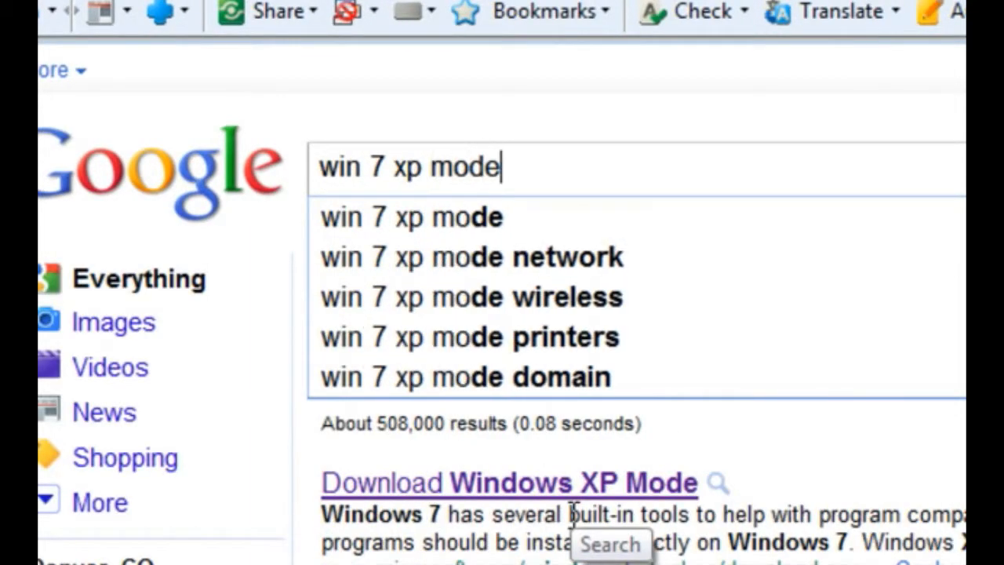
key(Return)
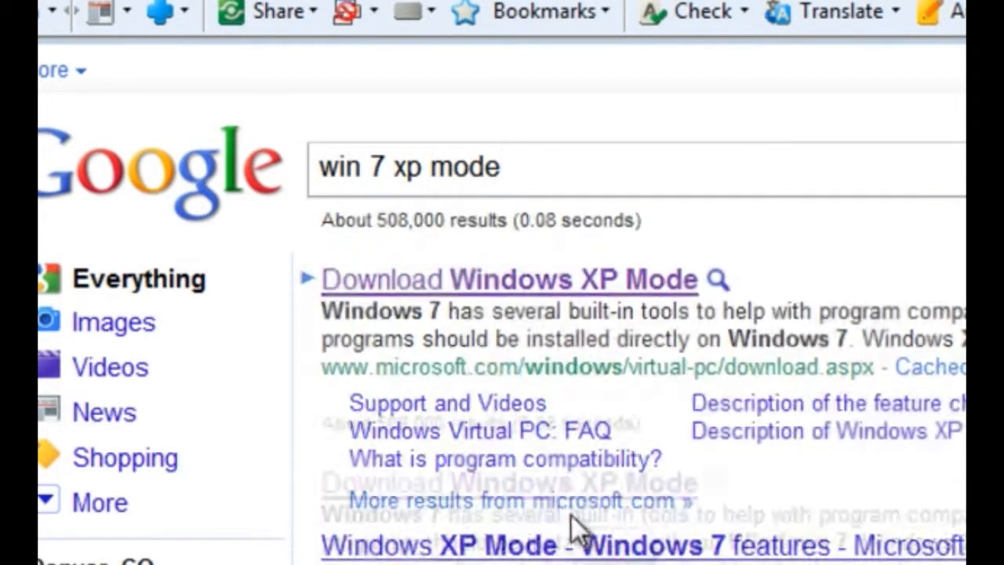
click(572, 365)
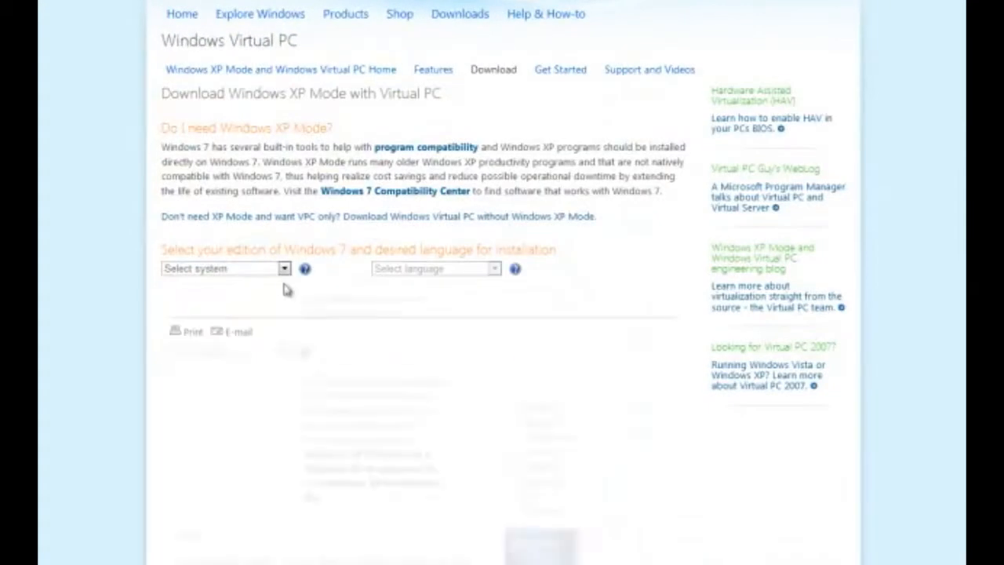
- Check the installed Windows edition and system type in the computer's properties
click(254, 271)
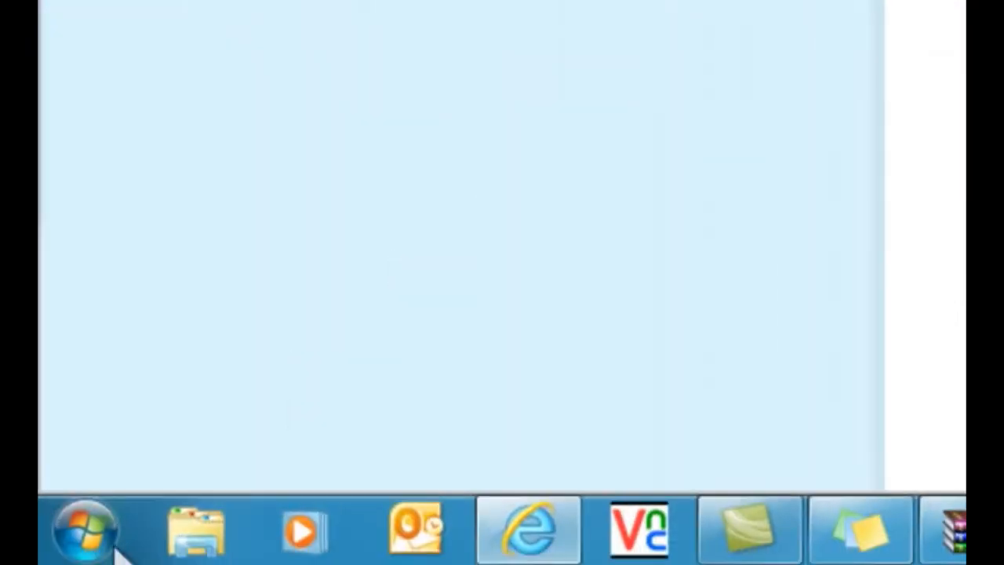
click(106, 538)
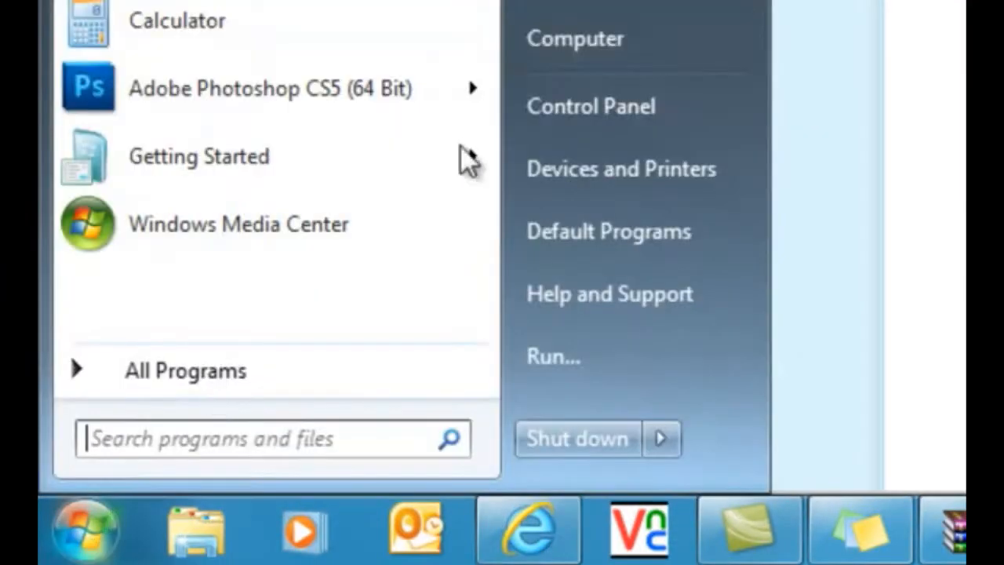
right_click(572, 38)
click(680, 331)
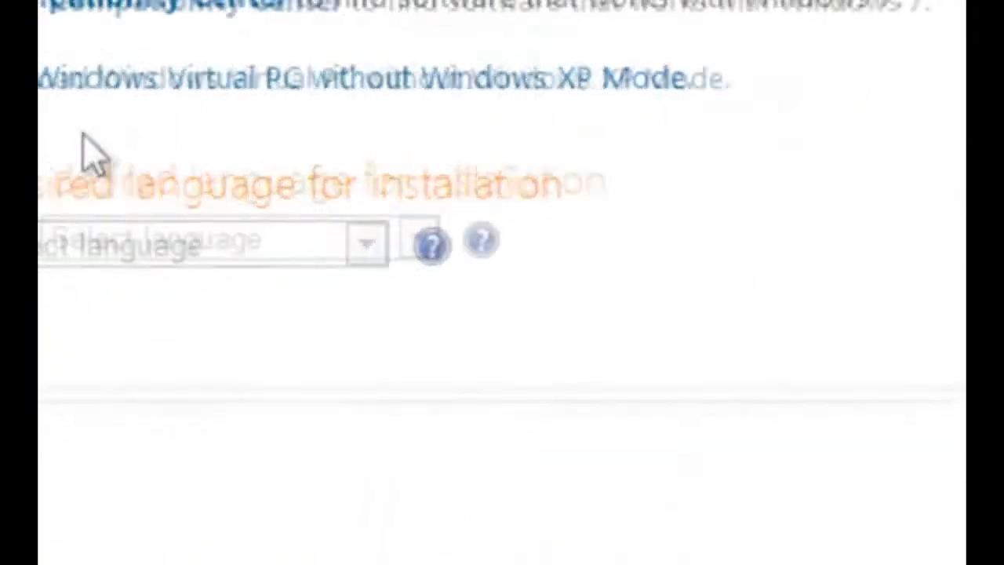
- Select Ultimate 64-bit as the Windows 7 edition and English as the installation language
click(298, 202)
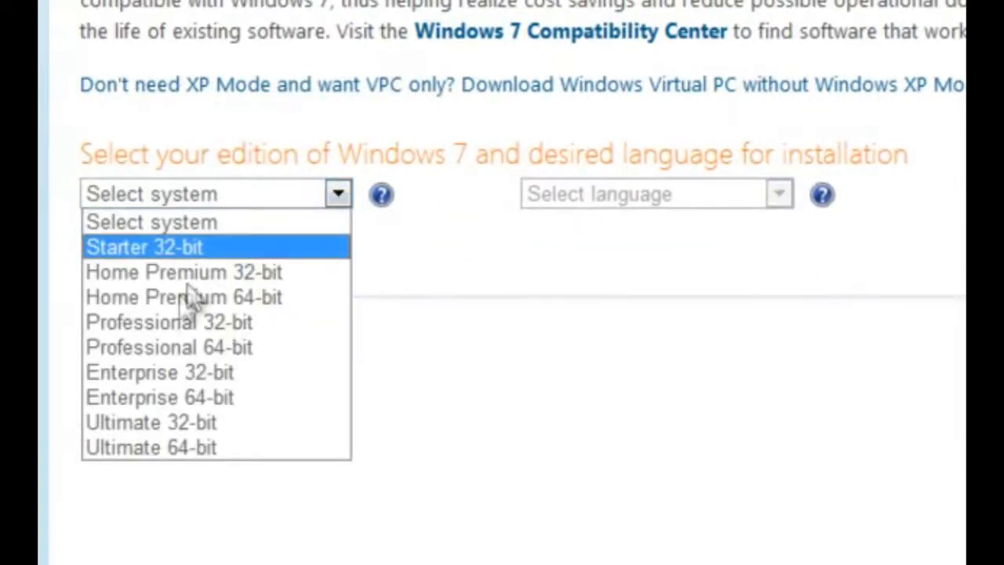
click(181, 446)
click(753, 194)
click(649, 250)
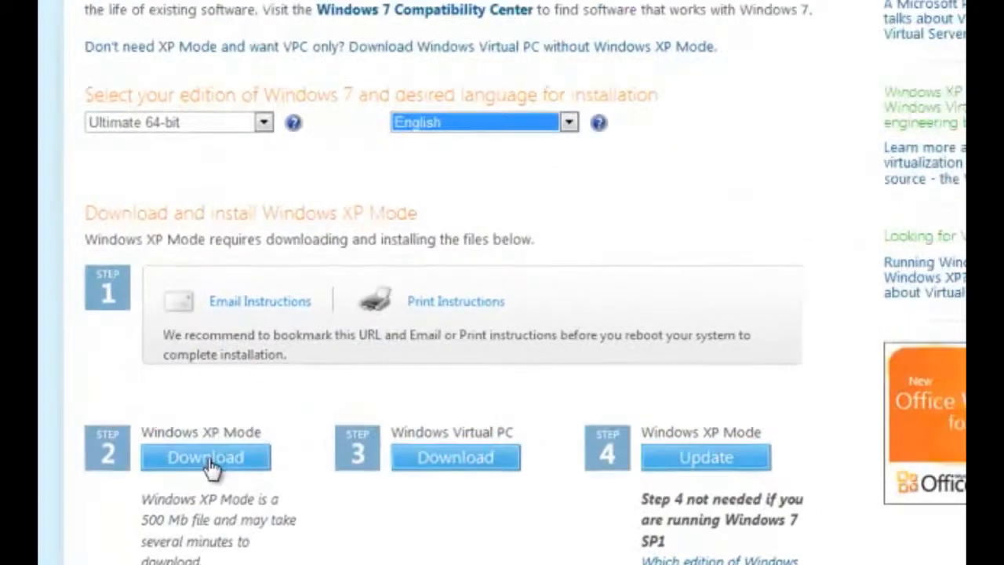
- Request the Windows XP Mode download from step 2 and complete the required Windows validation
click(263, 513)
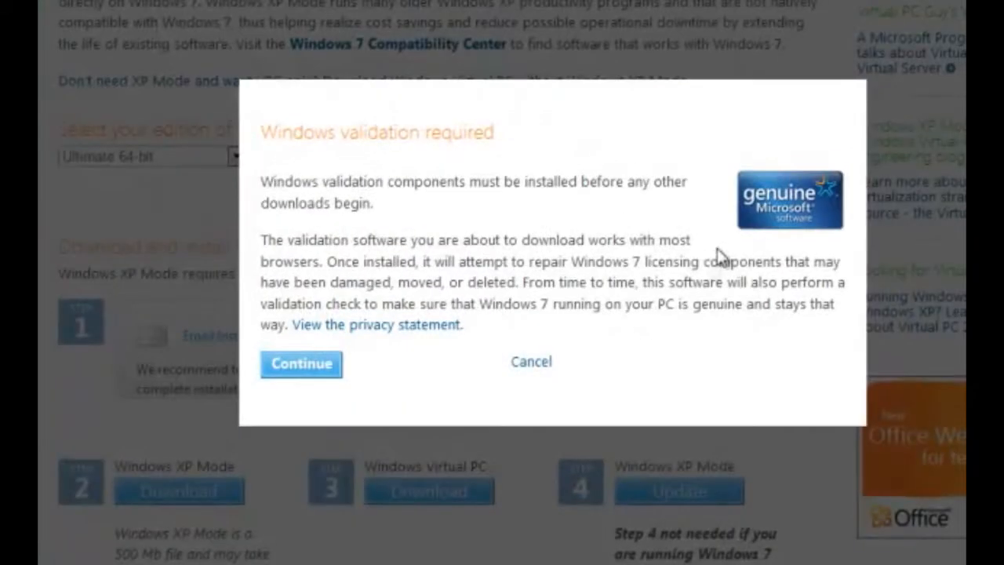
click(292, 367)
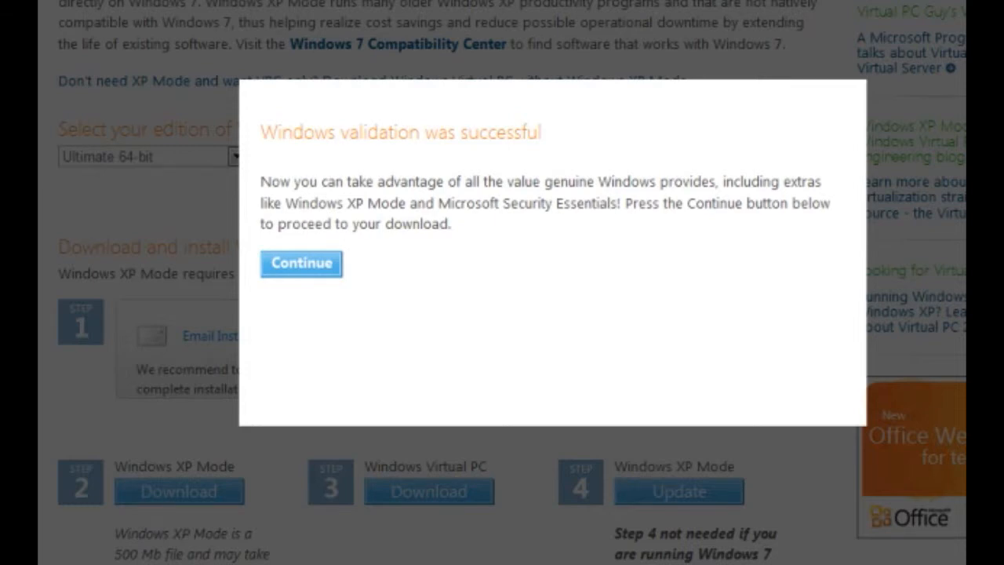
click(303, 263)
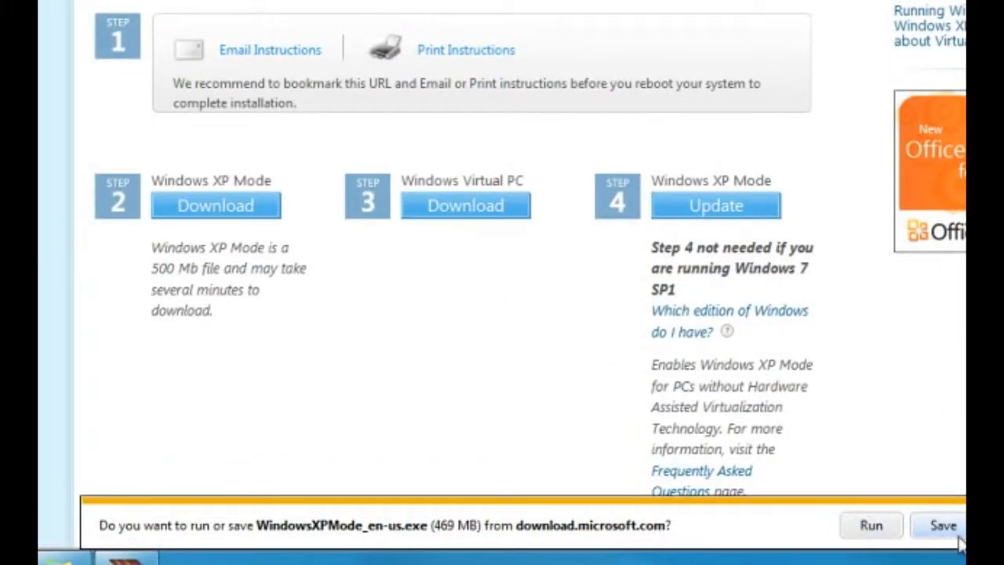
- Highlight "Windows 7 SP1" in the step 4 note and save the WindowsXPMode_en-us.exe download
mouse_move(728, 331)
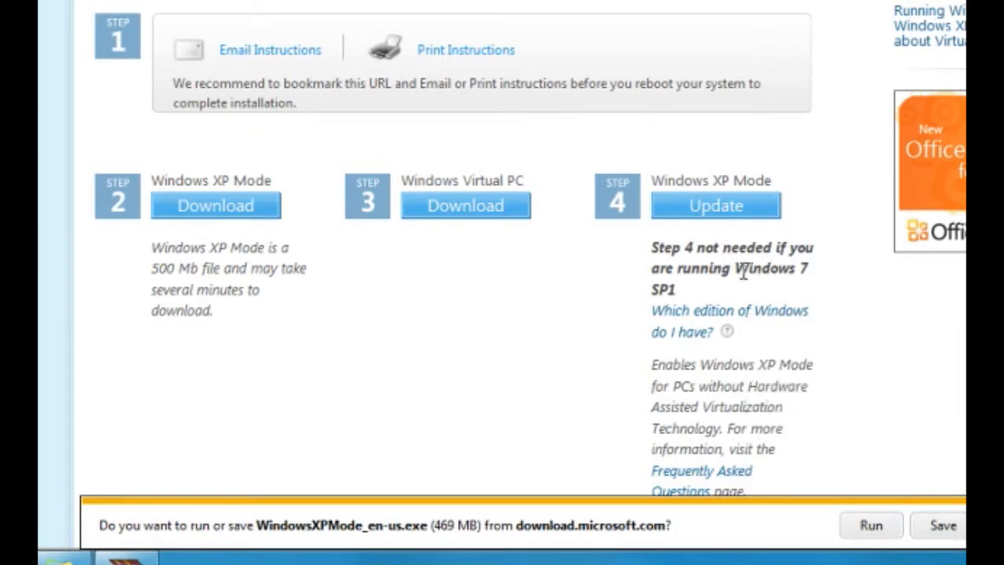
drag(731, 269, 676, 285)
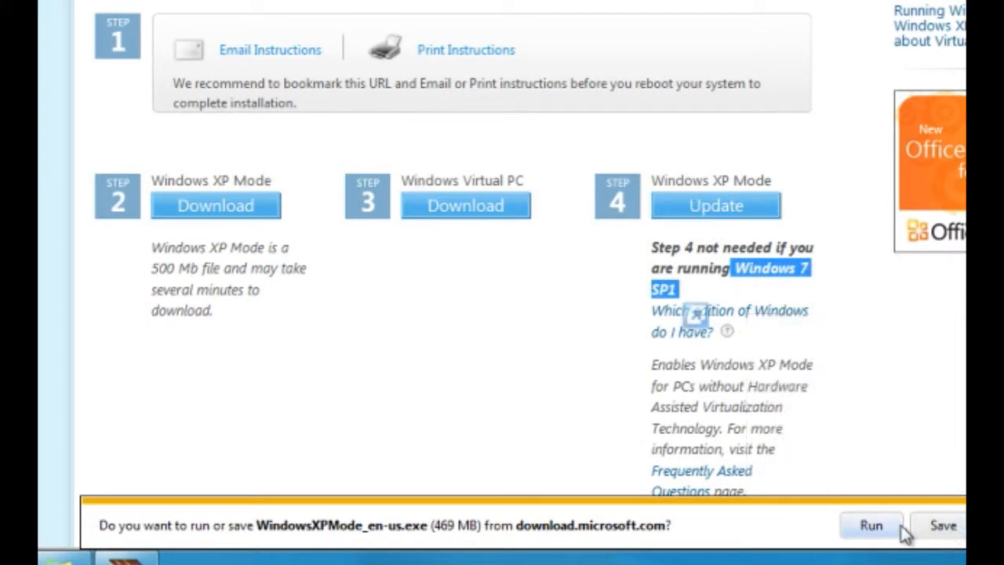
click(940, 527)
click(959, 527)
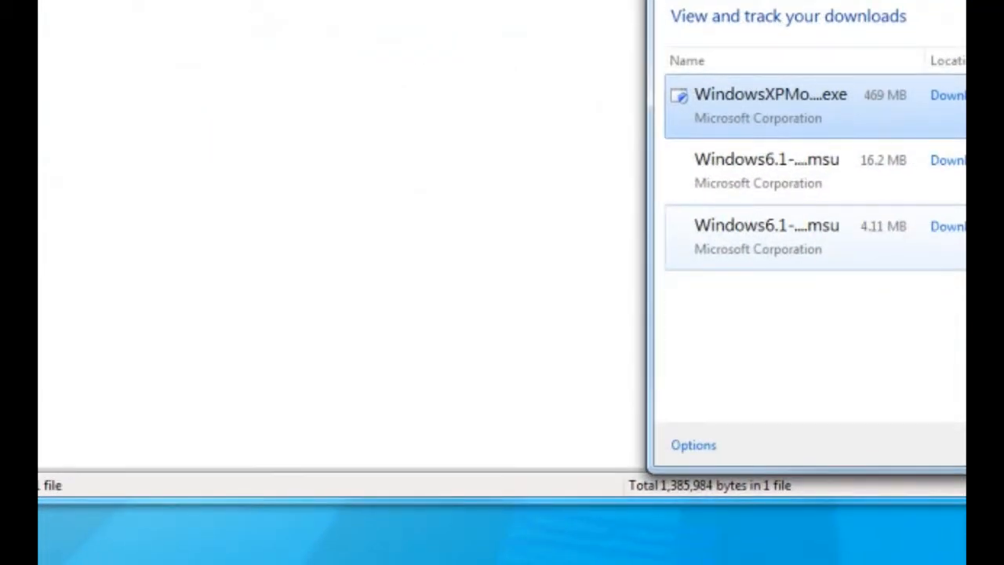
- Try to install the 4.11 MB Windows6.1 update from the download list, and close the bits.zip archive window
double_click(949, 248)
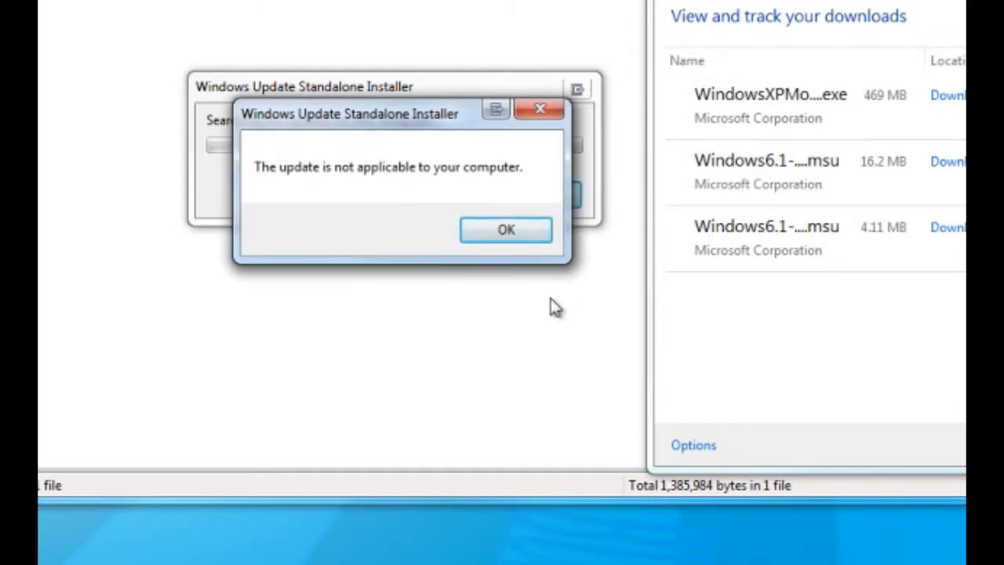
click(512, 232)
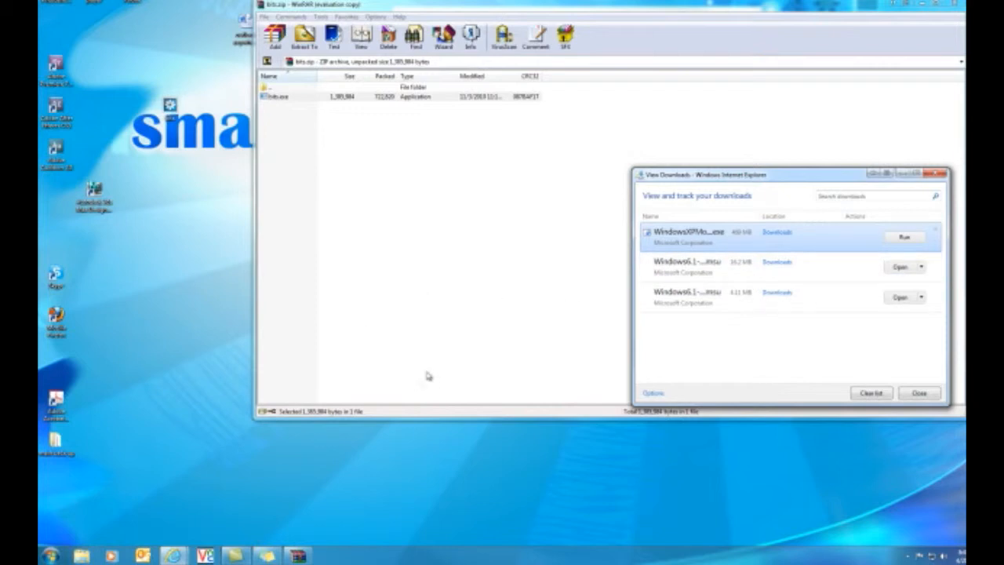
click(951, 4)
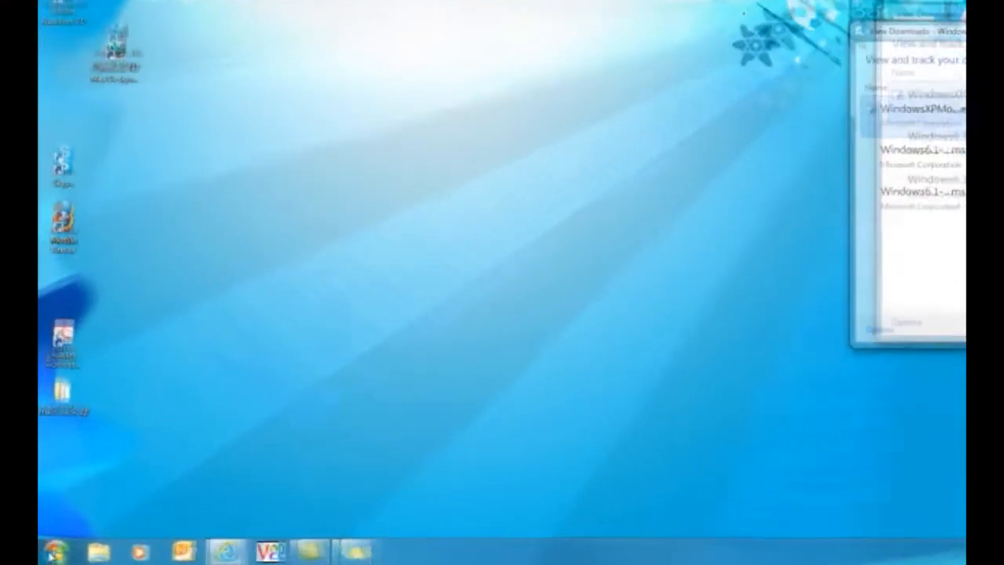
- Find Windows XP Mode by searching the computer for "xp", launch its setup and accept the license terms
click(52, 555)
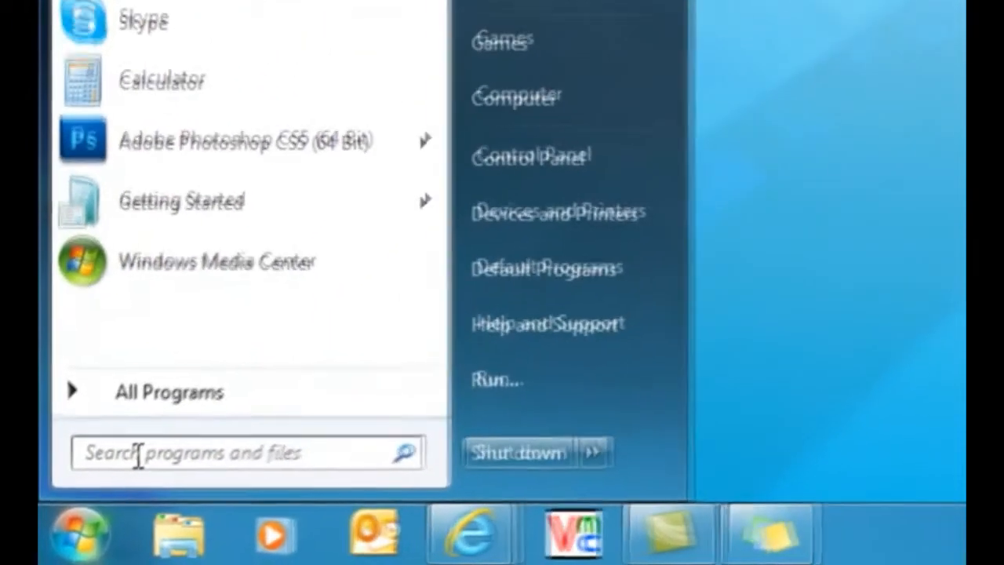
click(95, 503)
text(xp)
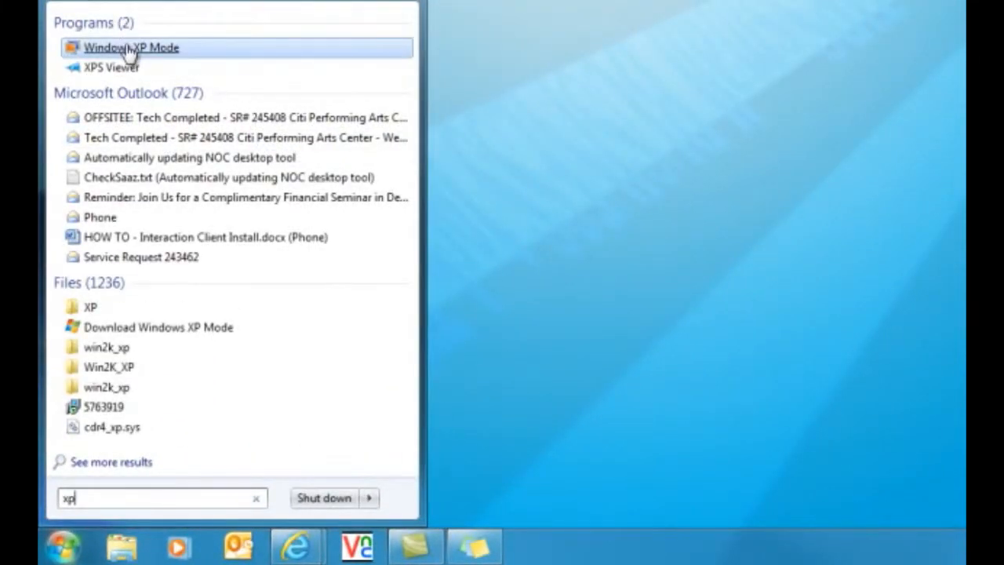
click(130, 48)
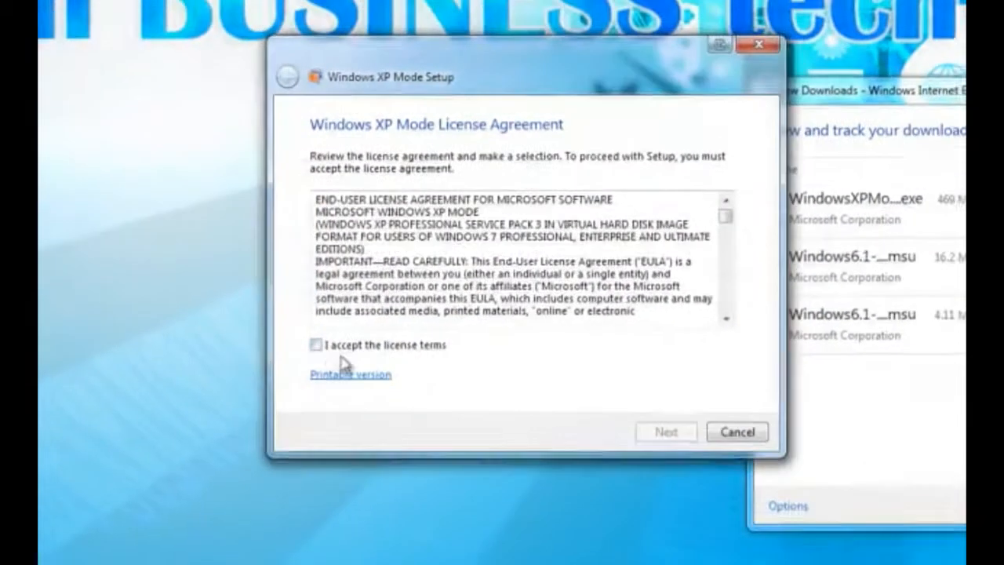
click(315, 345)
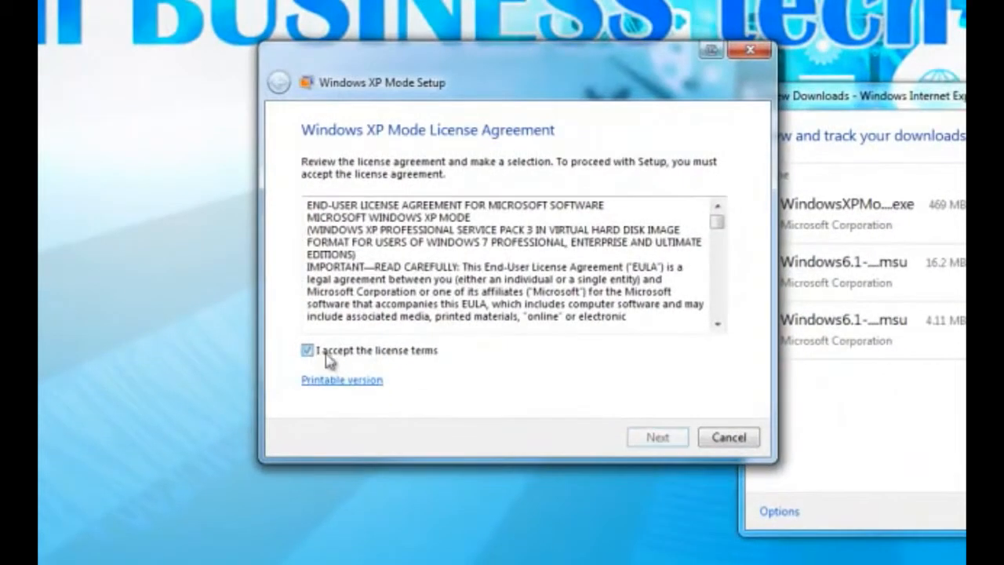
click(665, 432)
- Enter and confirm the password for the XPMUser account, and proceed to the Automatic Updates settings
click(495, 287)
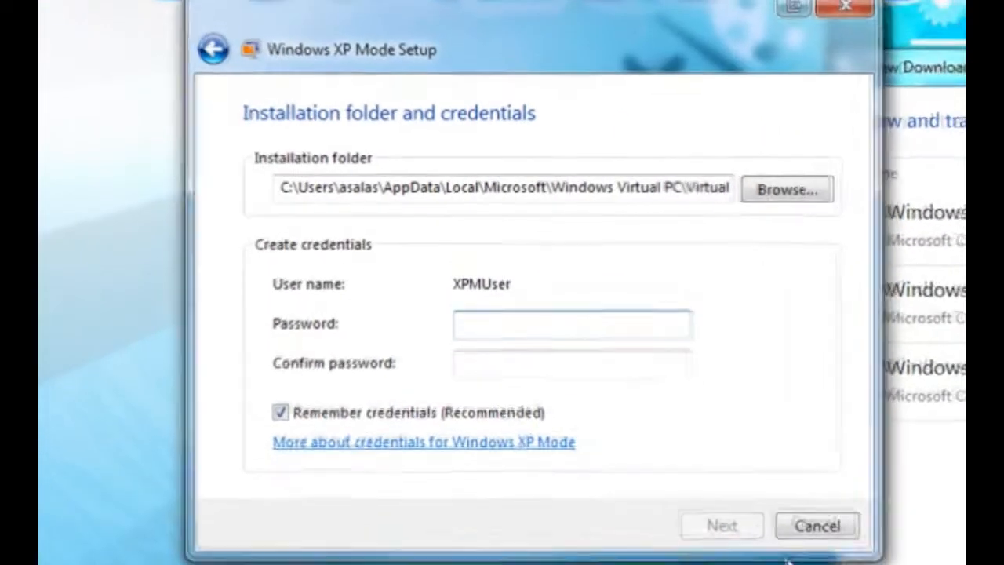
text(******)
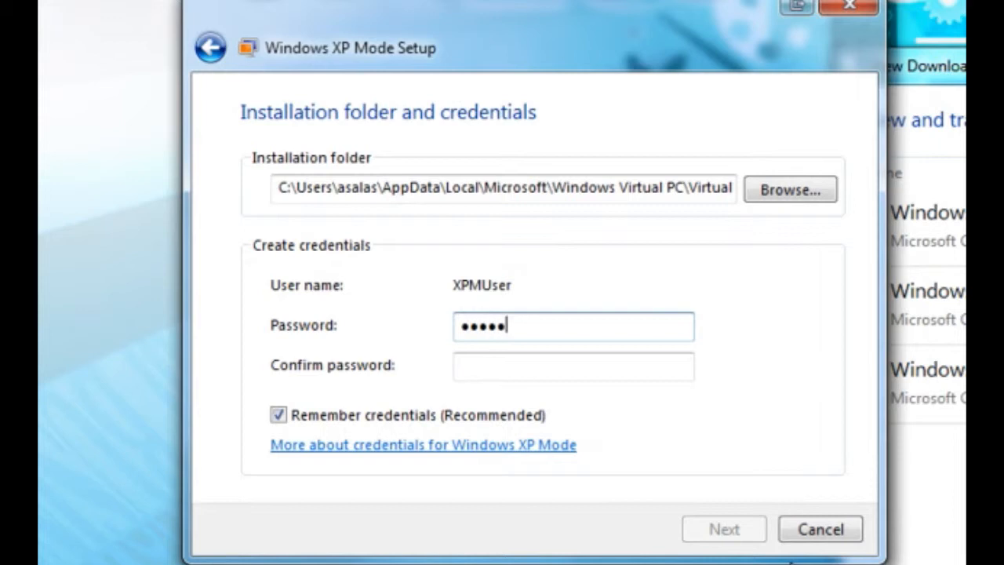
key(BackSpace)
key(BackSpace)
key(BackSpace)
key(BackSpace)
key(BackSpace)
key(BackSpace)
key(BackSpace)
text(**********)
key(Tab)
text(*********)
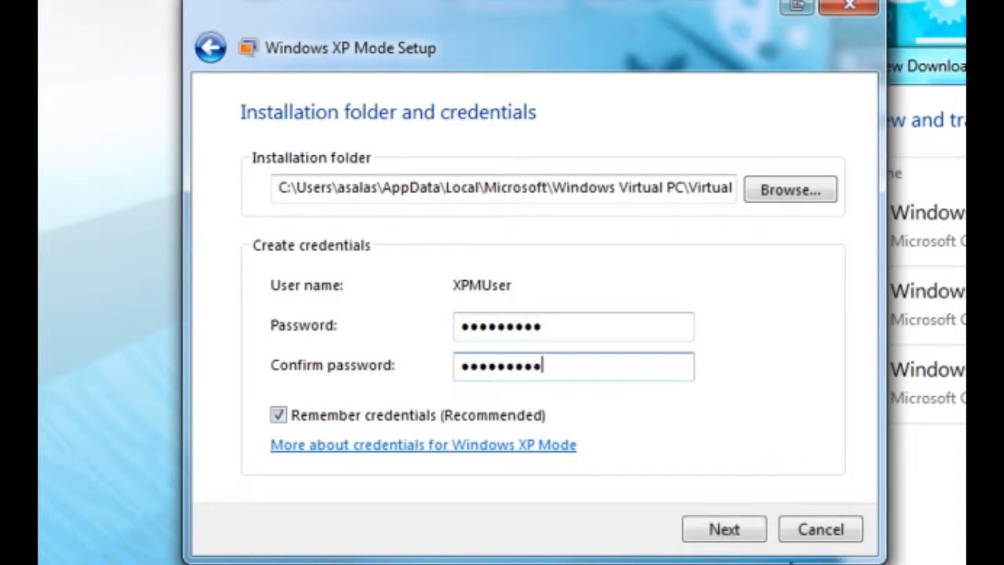
click(724, 532)
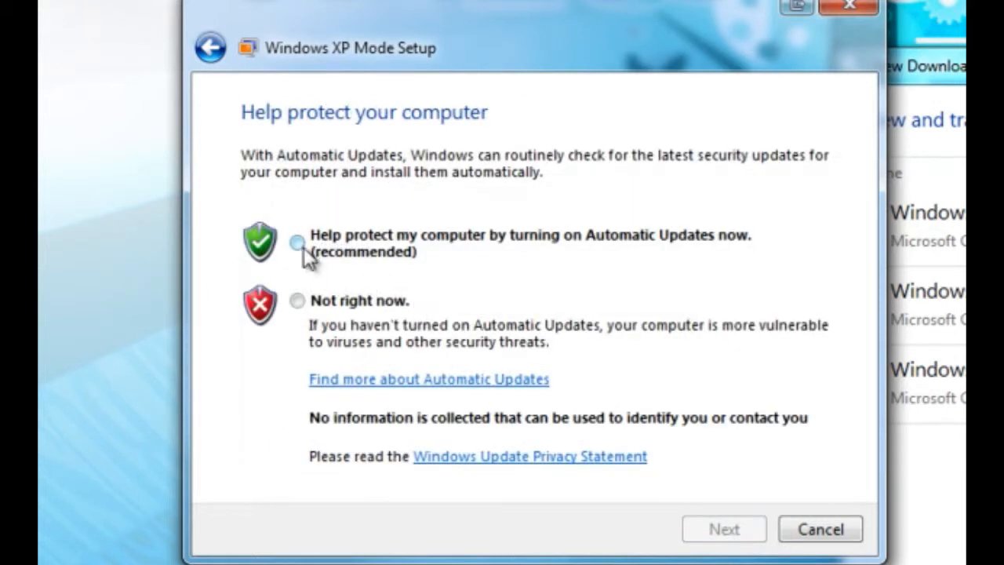
- Turn on Automatic Updates for Windows XP Mode, accept the drive sharing notice and start the setup
click(300, 245)
click(730, 528)
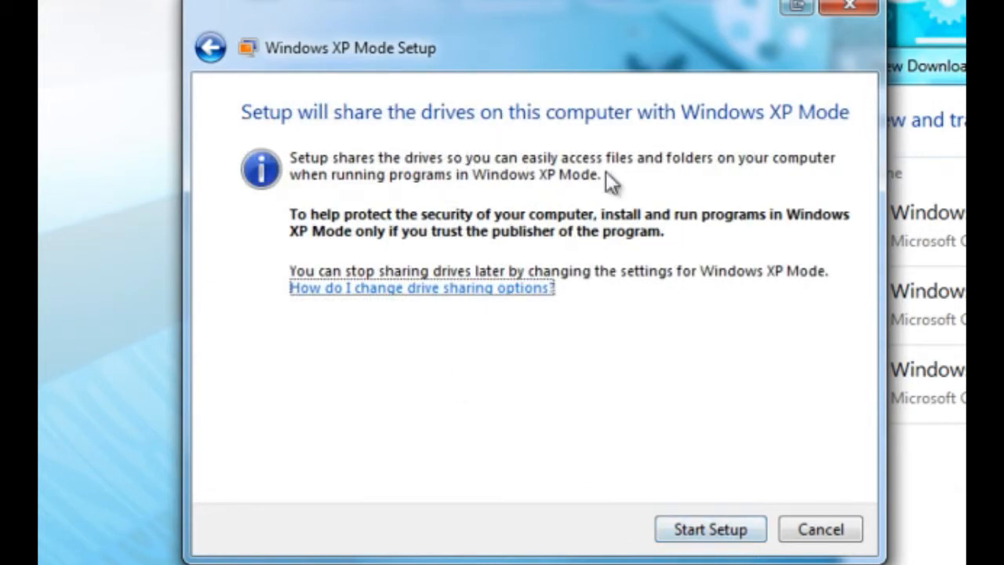
click(709, 531)
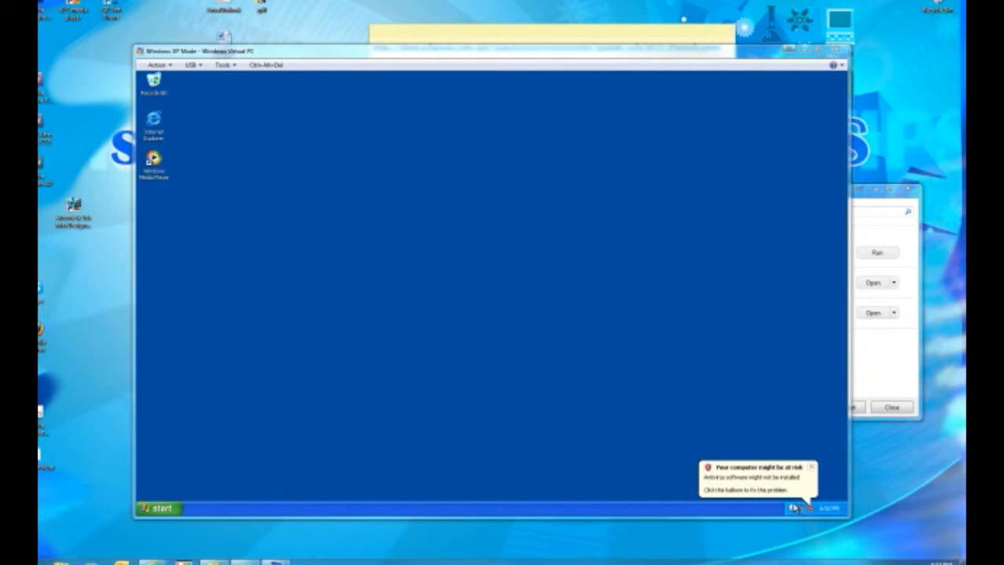
- View the properties of My Computer inside the XP virtual machine, and dismiss the notification about unused desktop icons
click(160, 509)
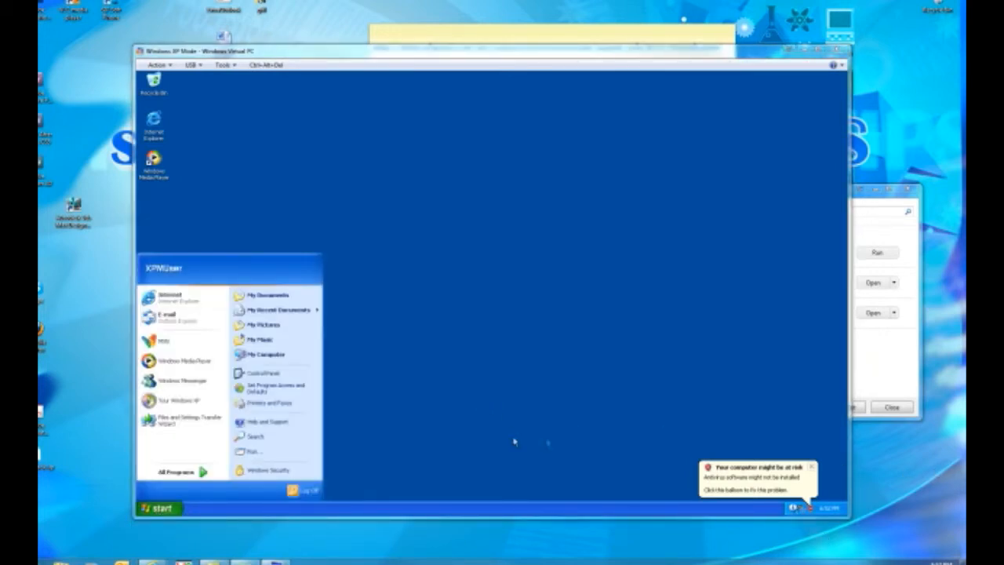
right_click(267, 355)
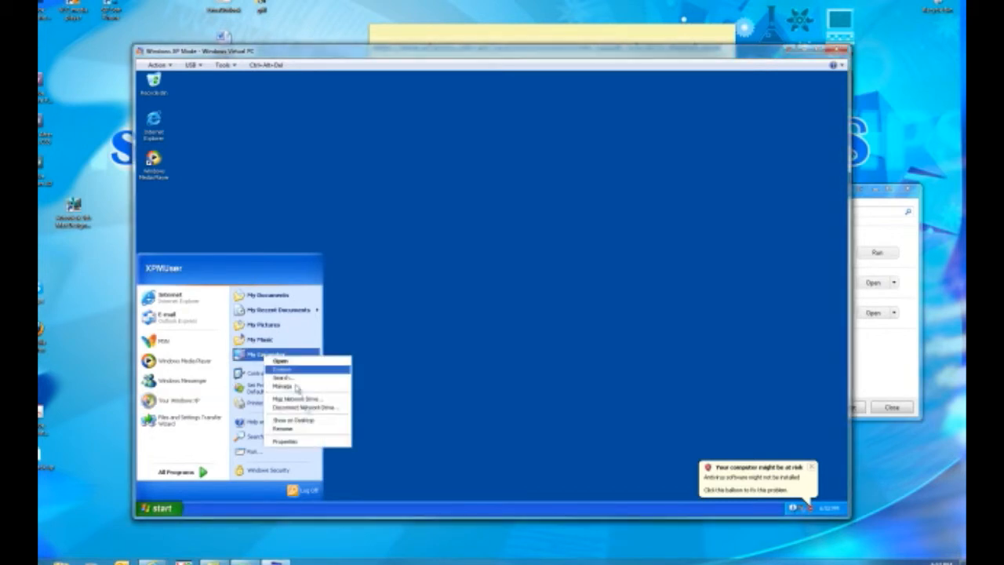
click(299, 442)
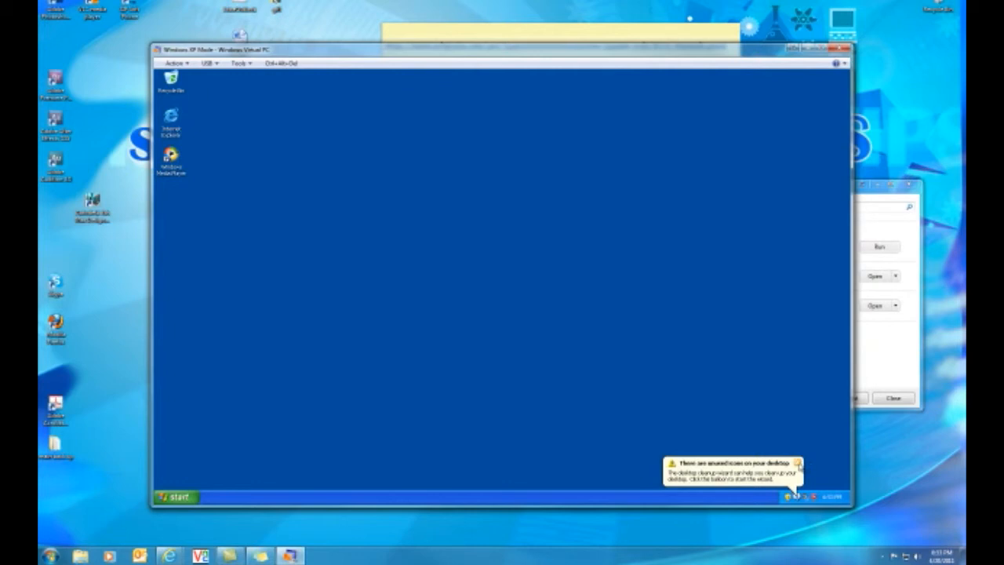
click(799, 462)
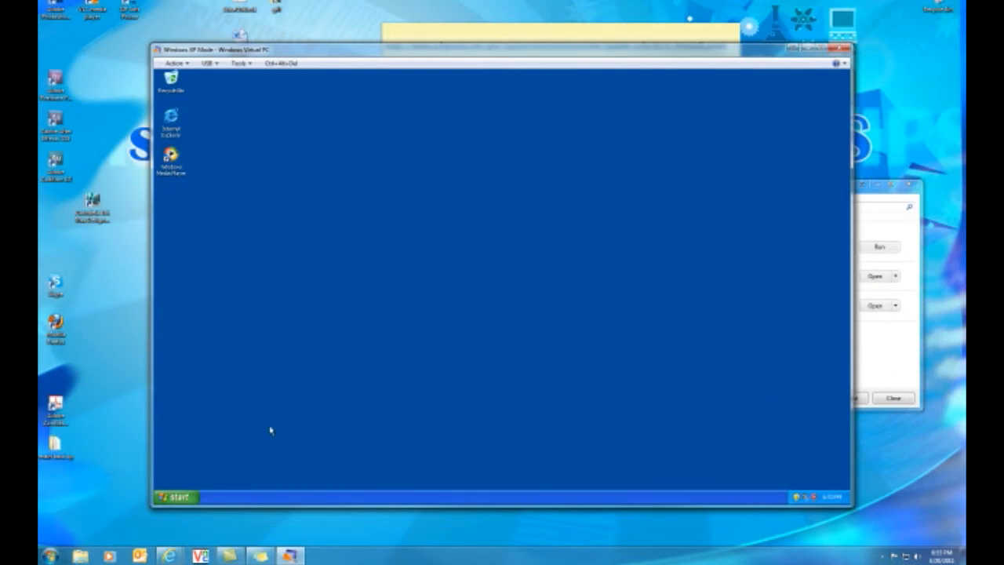
- Search the Windows 7 host computer for "xp" and launch Windows XP Mode from the results
click(50, 556)
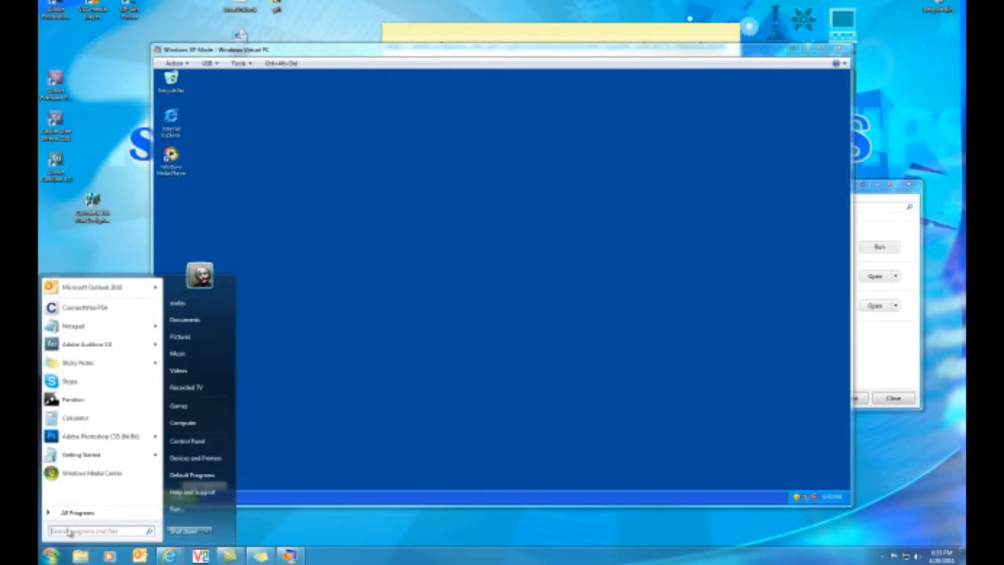
click(69, 531)
text(xp)
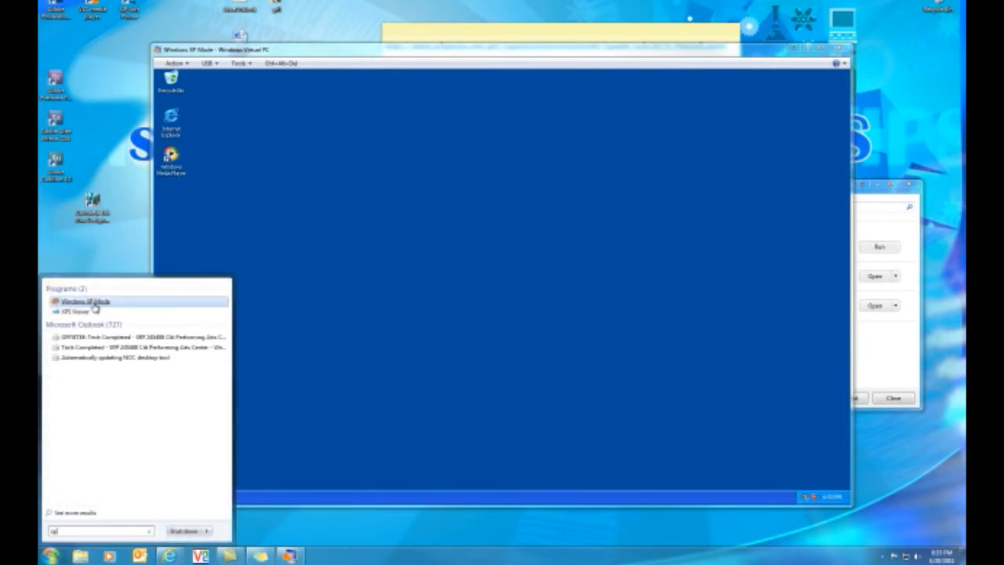
click(93, 304)
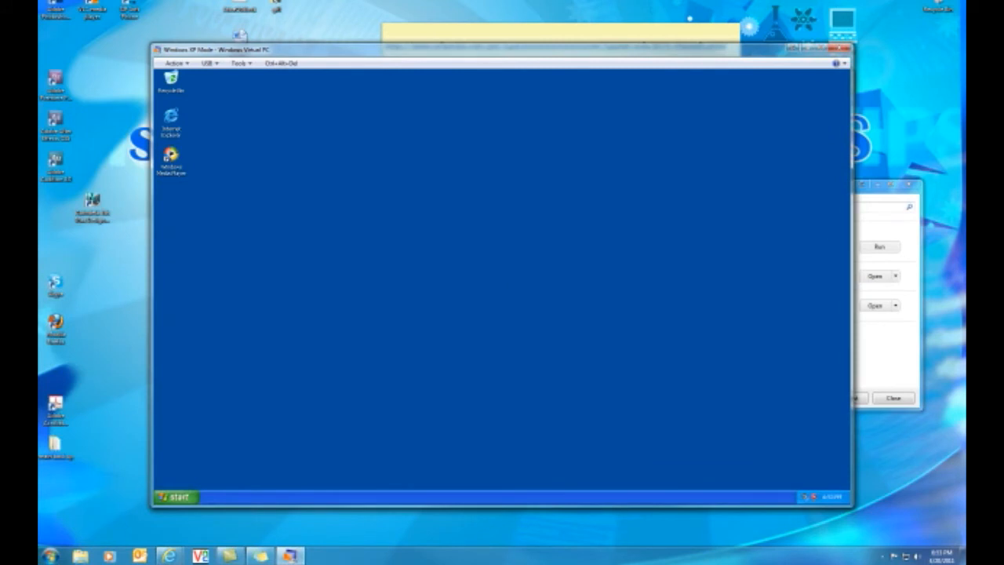